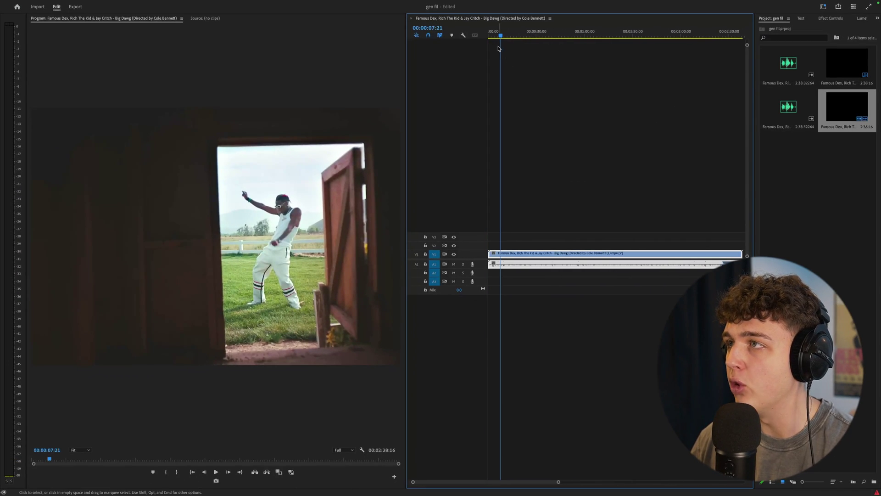
- Scrub from the opening frame to the three dancers in white before the orange fence
click(494, 37)
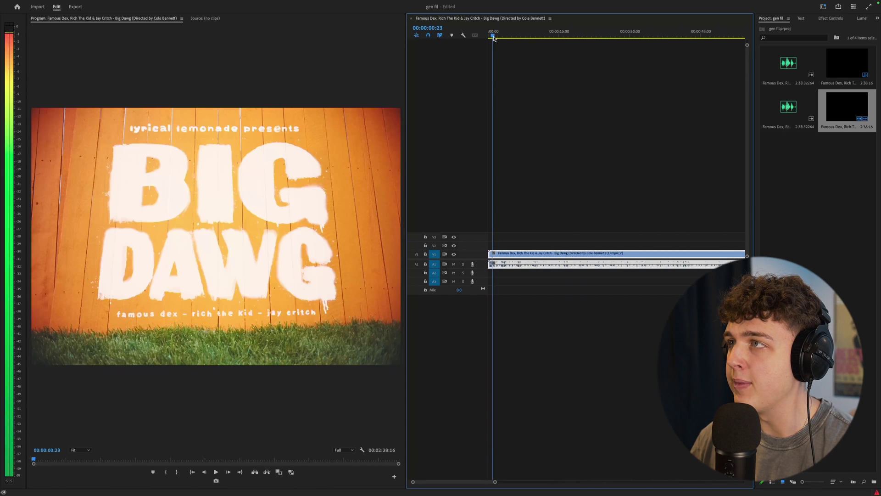
drag(494, 39, 505, 39)
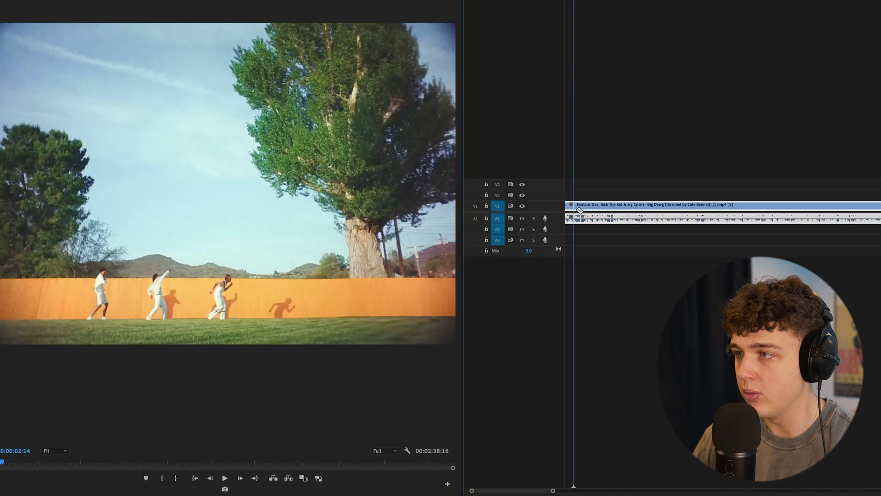
- Razor-cut the clip around the fence shot and export the frame at 00:00:03:11 as a still
click(579, 209)
key(=)
key(space)
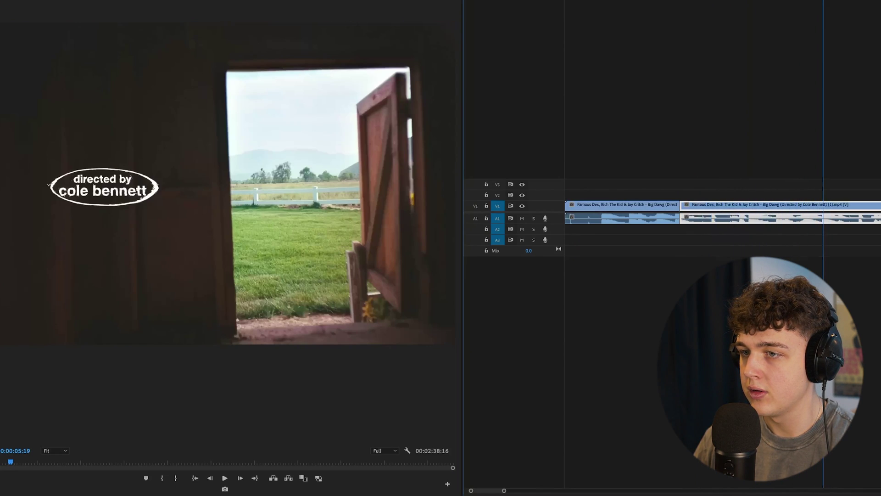
key(Left)
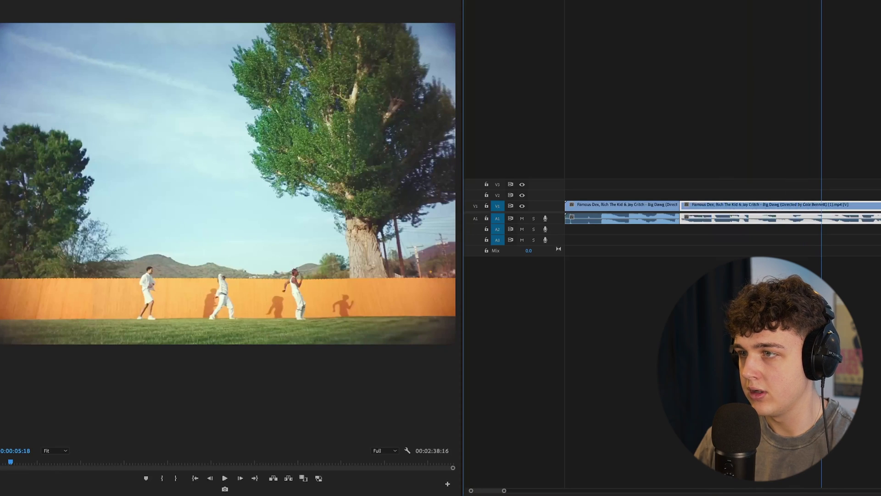
click(826, 205)
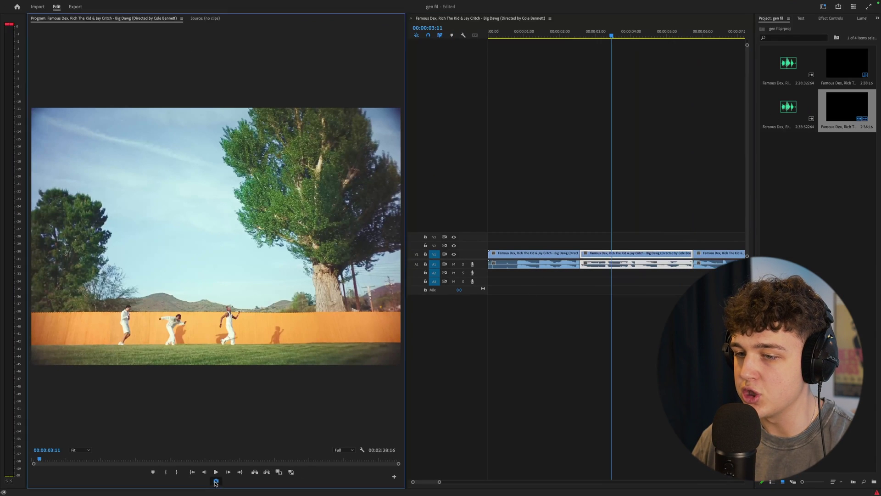
click(216, 480)
- Confirm the still export and open the .Still001.jpg file in Photoshop
key(Return)
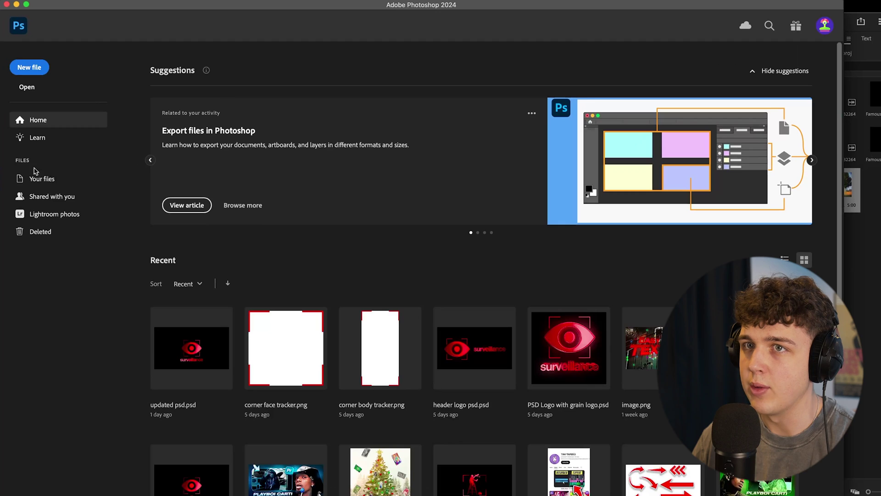
key(super+o)
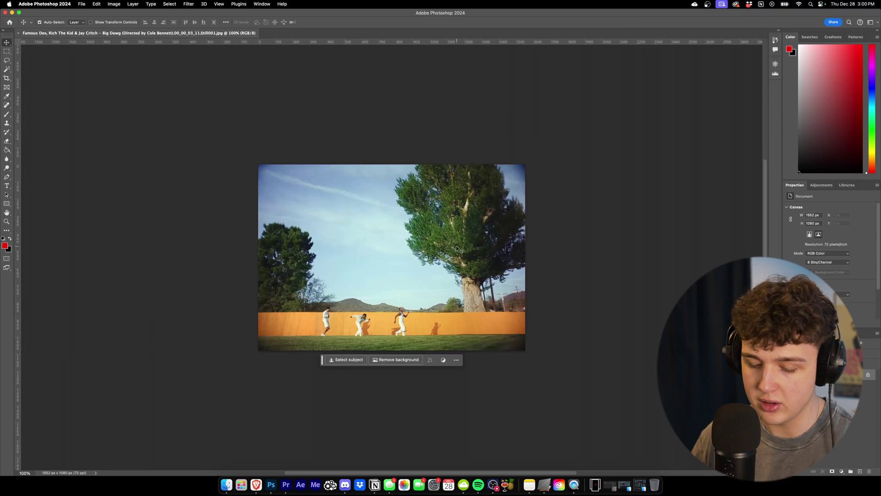
- Unlock the Background into Layer 0 and scale the photo down, centred within the canvas
scroll(443, 257, up, 2)
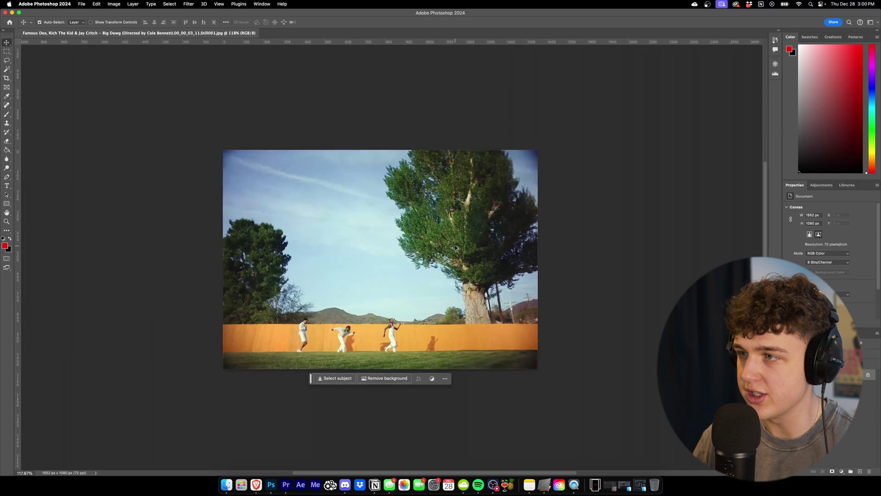
scroll(456, 248, up, 2)
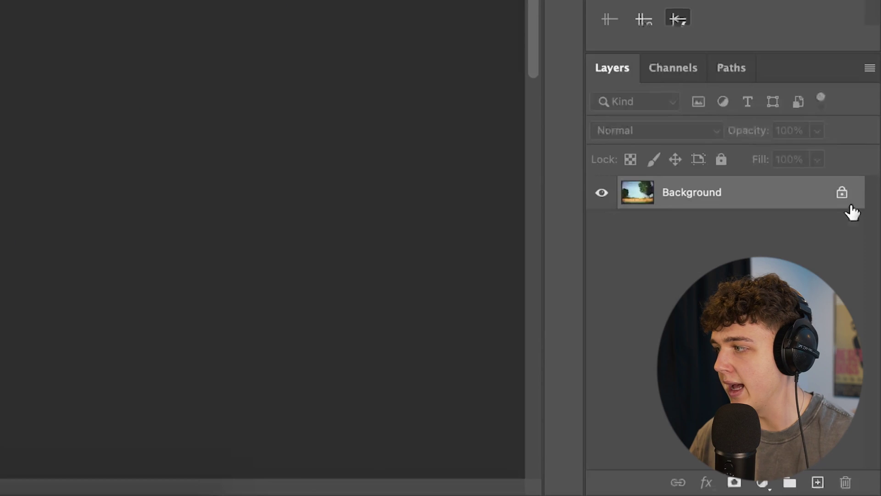
click(868, 374)
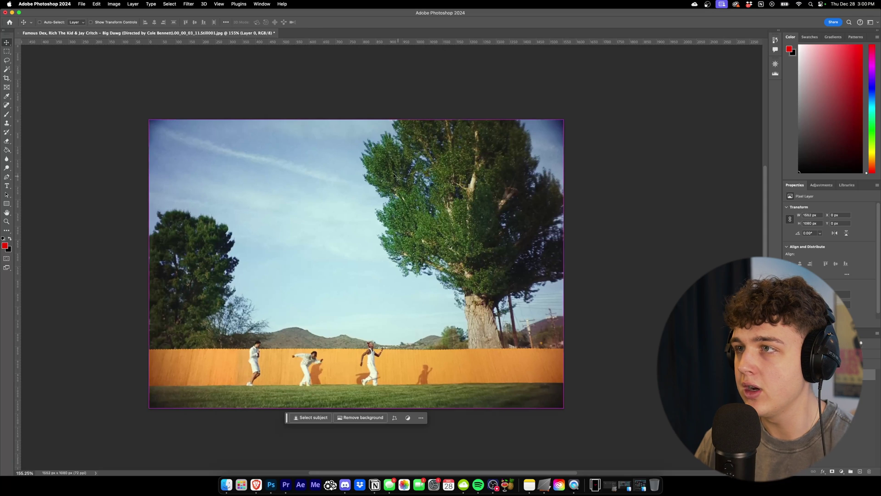
key(ctrl+t)
drag(383, 122, 384, 207)
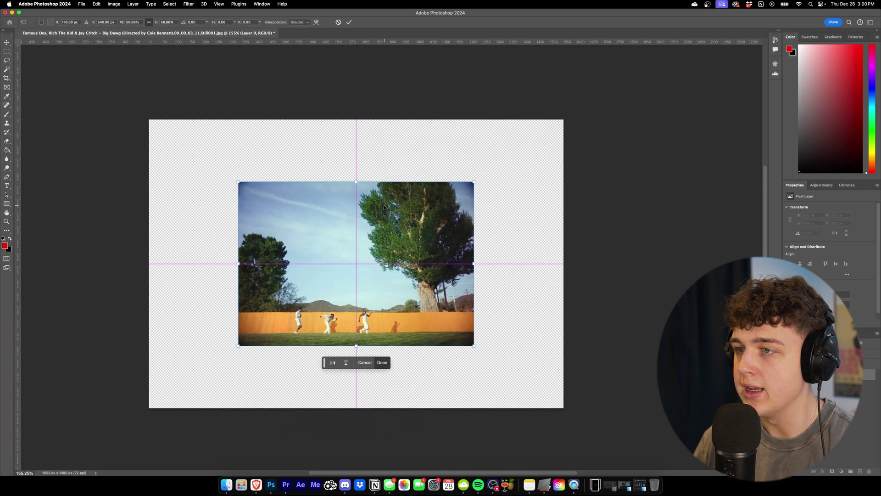
key(Return)
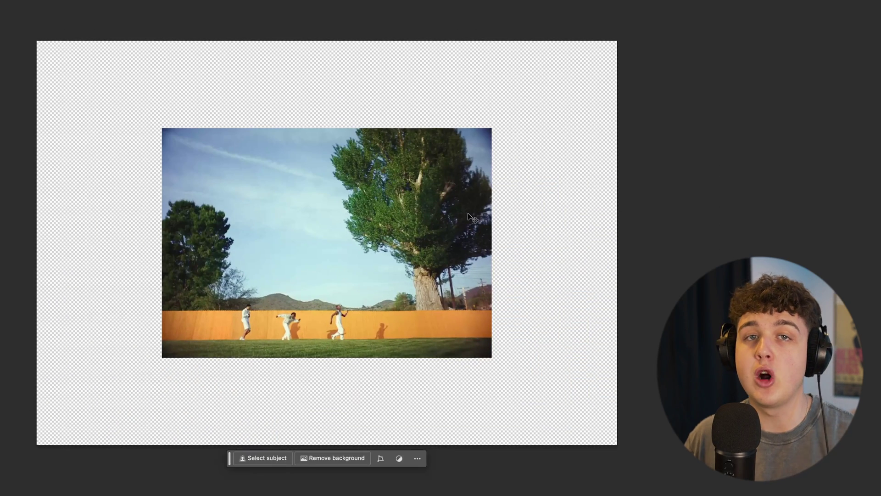
key(ctrl+t)
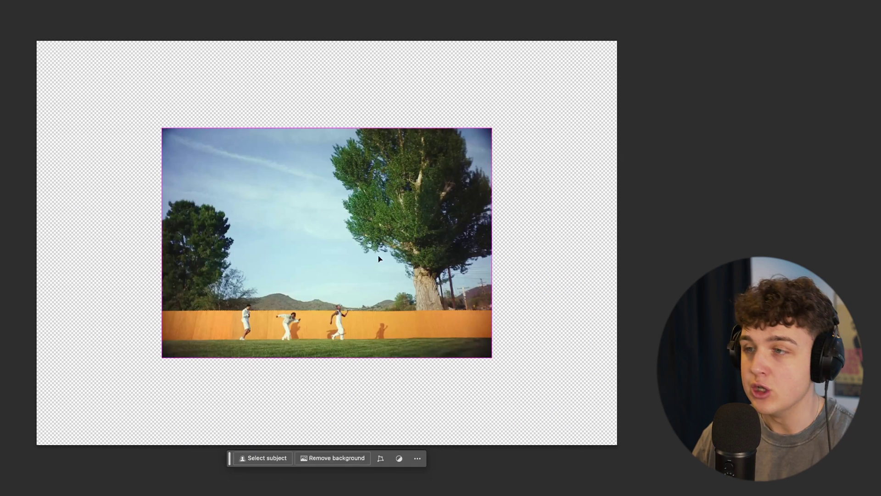
drag(330, 127, 327, 180)
key(Return)
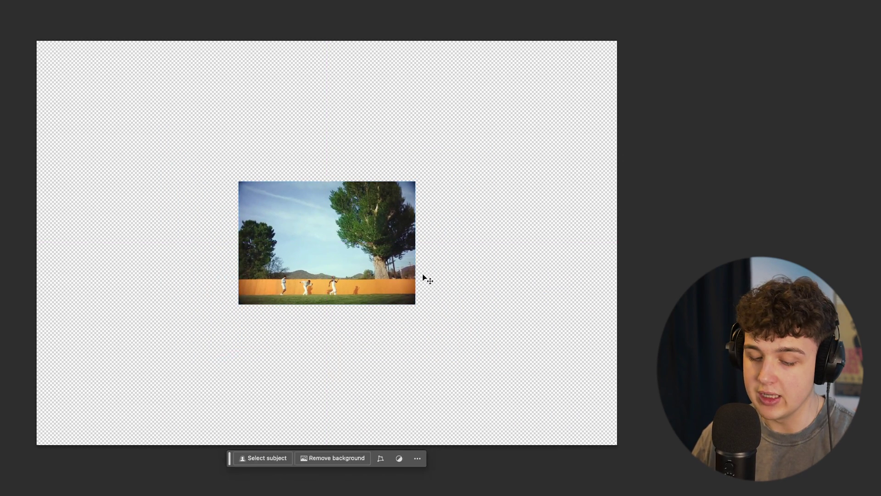
key(ctrl+z)
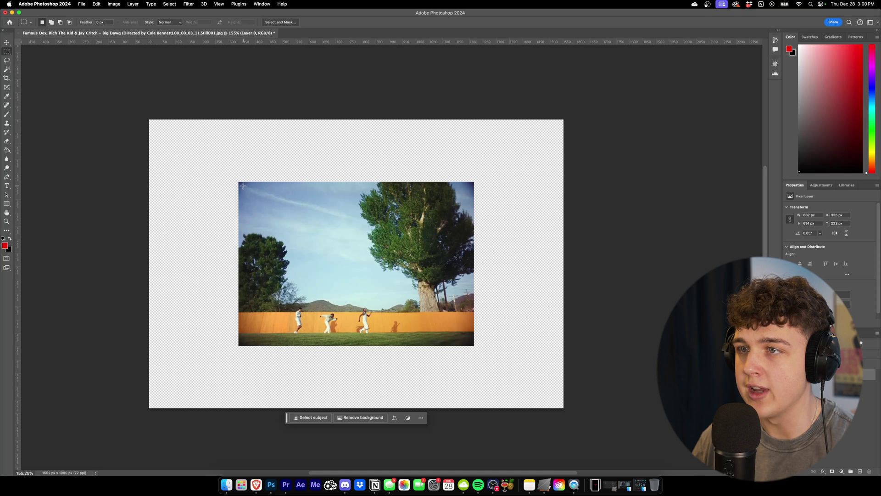
- Marquee-select the photo and invert the selection to the empty transparent border
drag(244, 186, 469, 341)
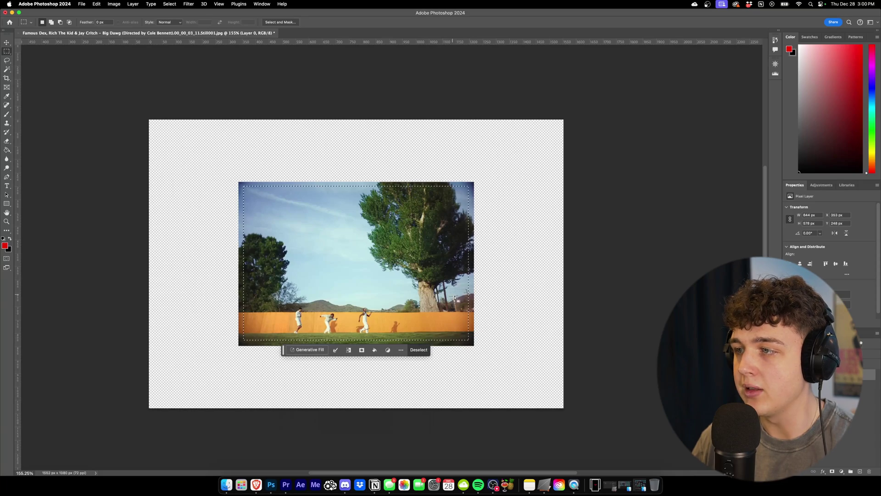
right_click(356, 278)
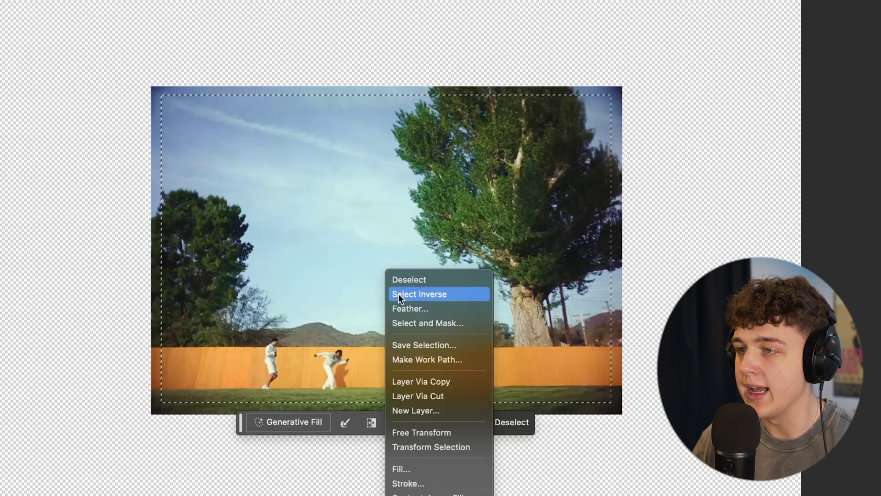
click(398, 294)
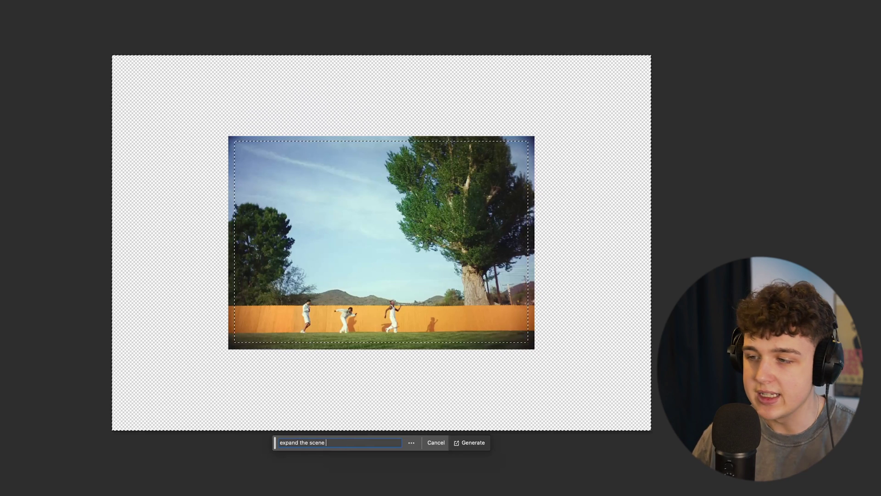
- Generate a fill for the border and browse its wooden-room and paper-frame variations
click(469, 443)
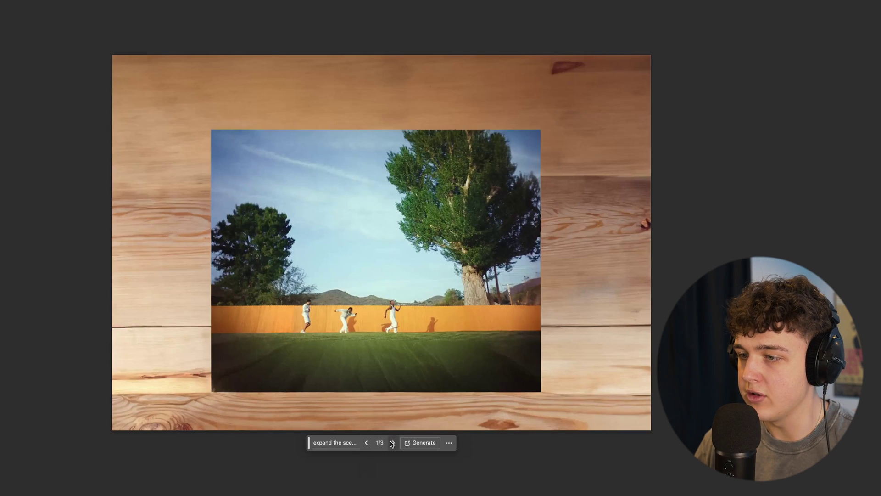
click(392, 443)
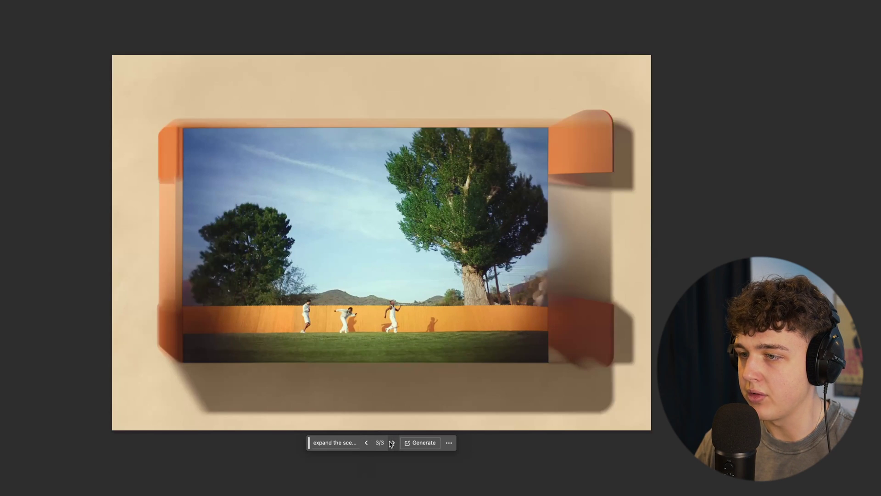
click(366, 442)
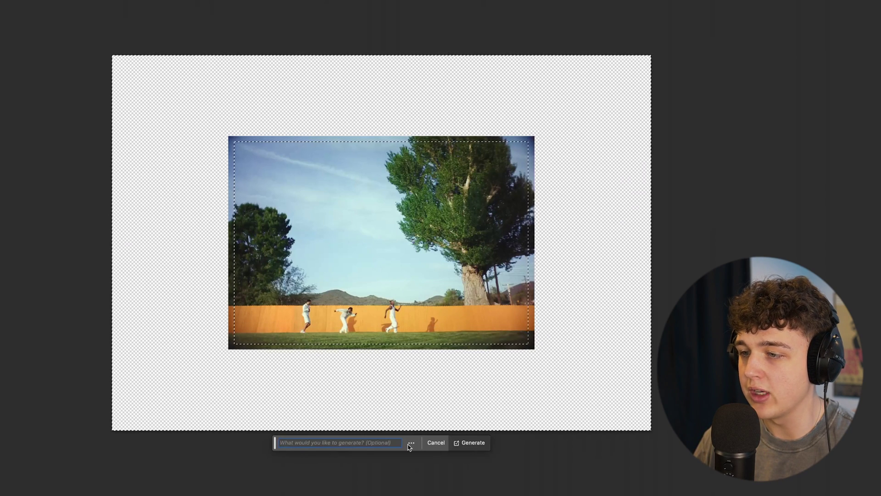
- Generate a new border fill and settle on variation 2/3, the sky-and-field surround
click(469, 442)
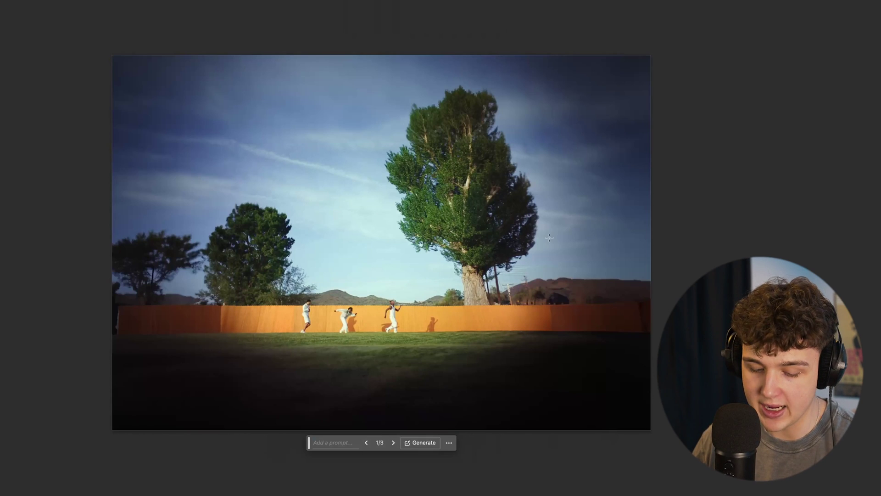
key(ctrl+0)
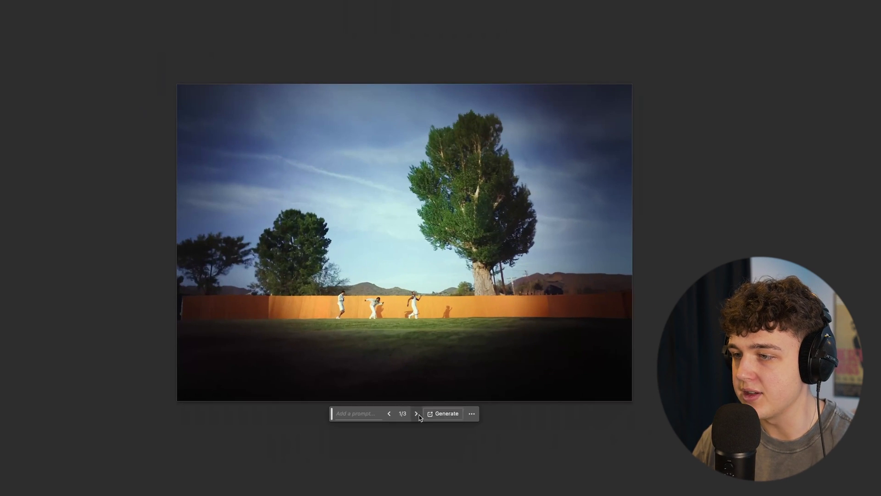
click(418, 415)
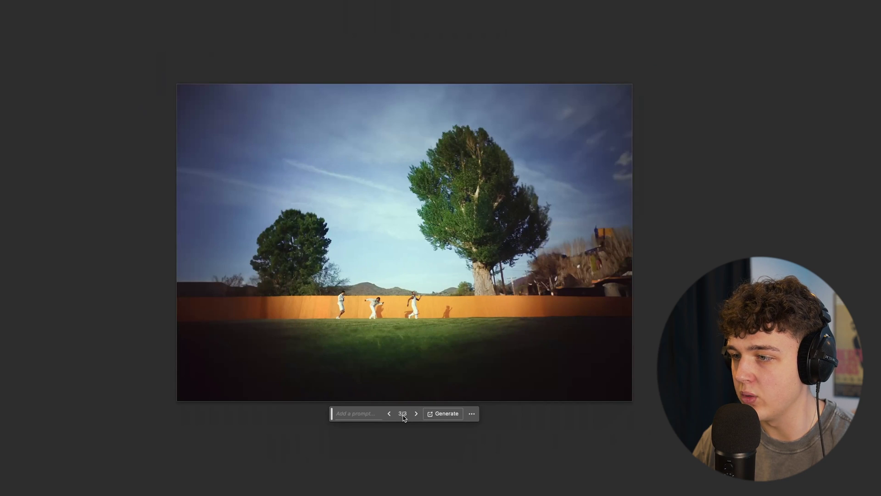
click(390, 414)
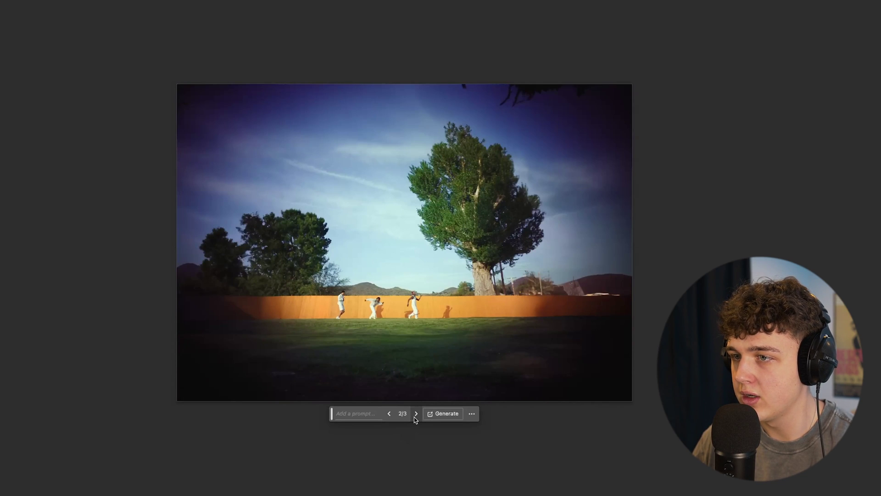
click(415, 414)
click(390, 415)
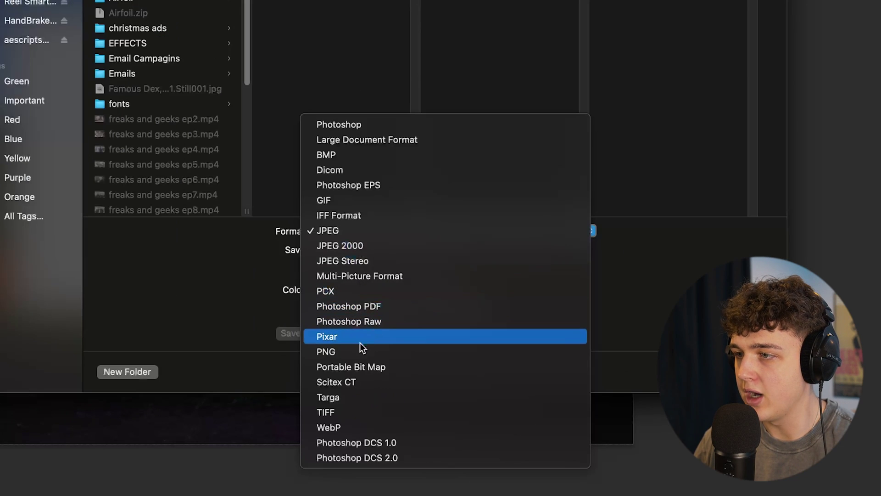
- Save the extended frame as 1.png in PNG format
click(357, 350)
key(Return)
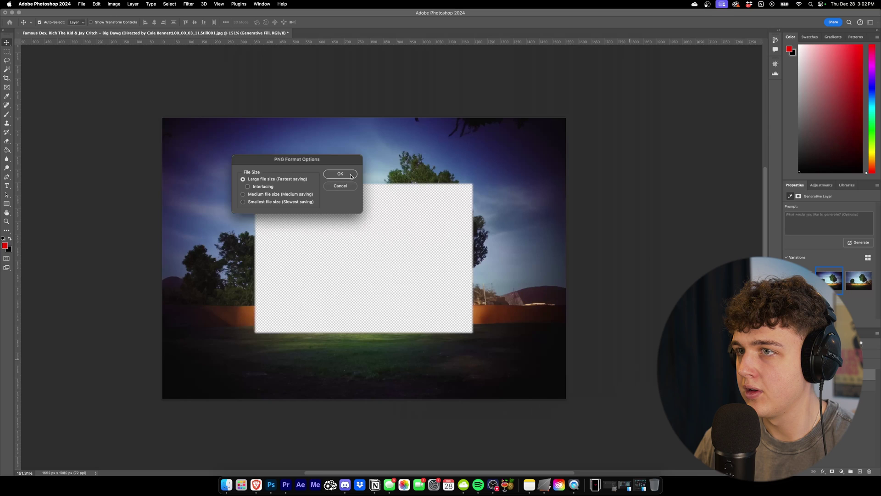
click(350, 175)
click(285, 485)
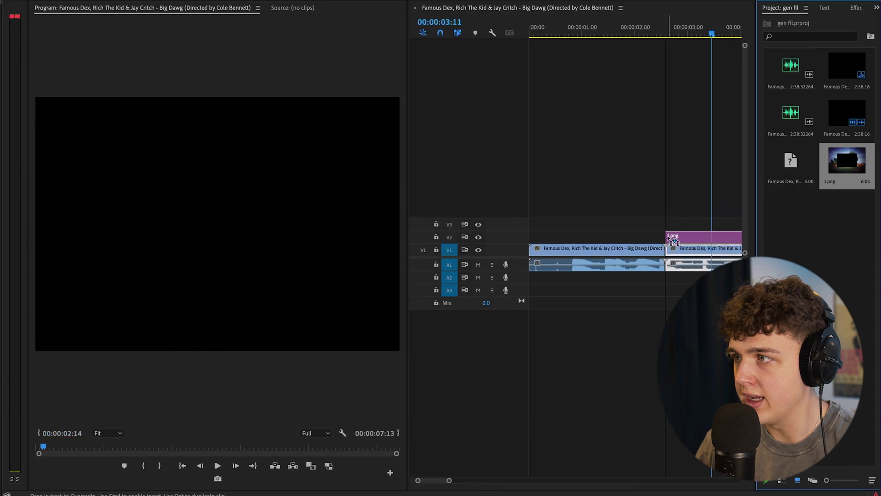
- Trim 1.png to the V1 edit point and scale the footage beneath to 52, nudging toward 53
scroll(656, 204, right, 1)
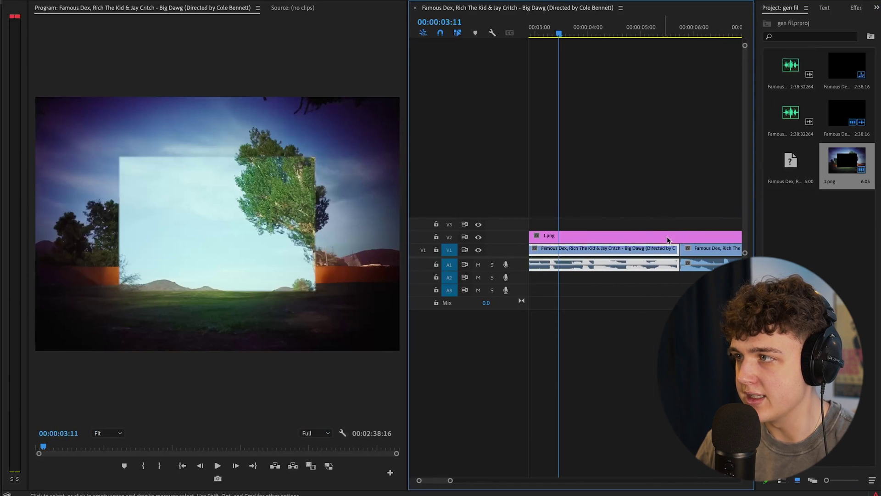
drag(696, 237, 680, 237)
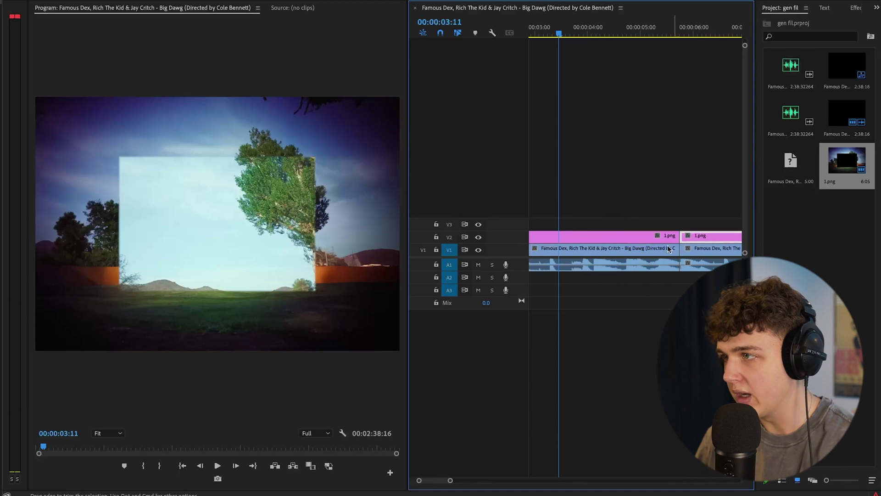
click(642, 248)
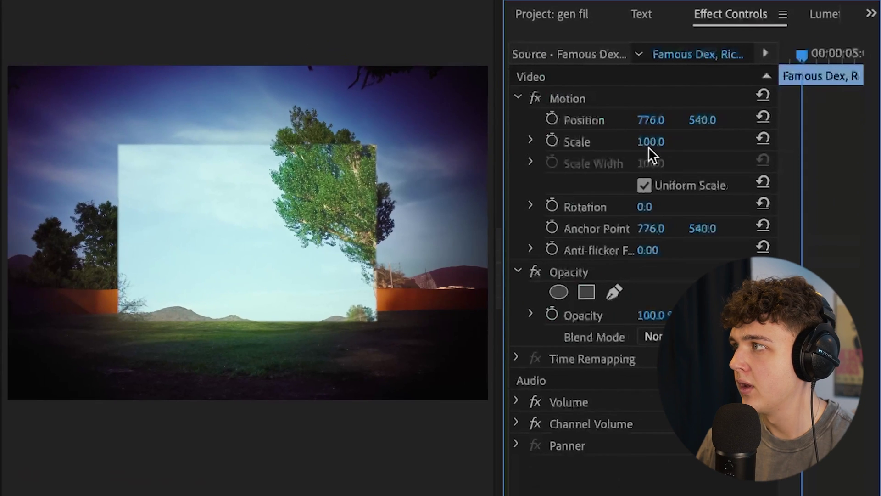
click(648, 147)
text(52)
key(Return)
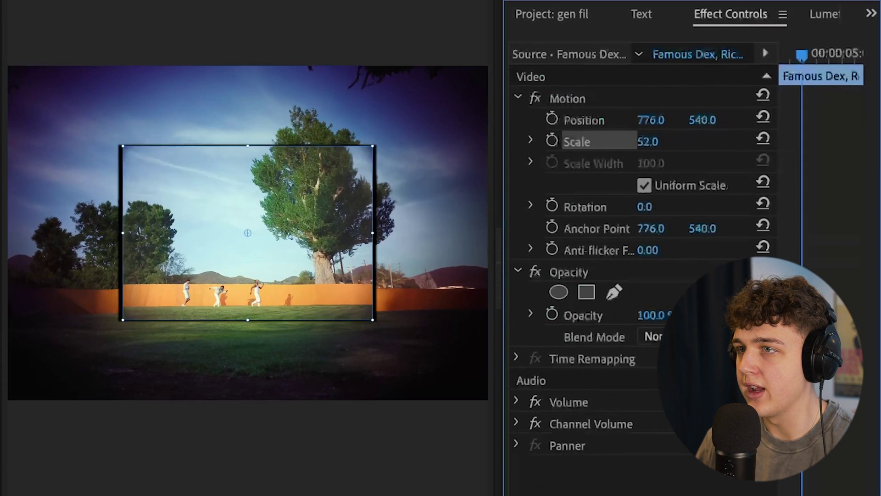
drag(647, 141, 648, 141)
key(space)
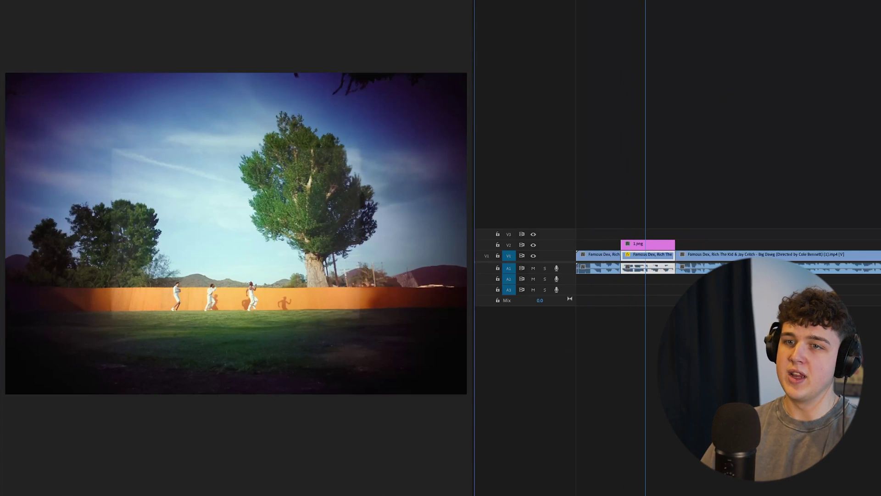
- Disable the 1.png overlay and select the middle fence footage clip
click(647, 246)
key(shift+e)
key(shift+e)
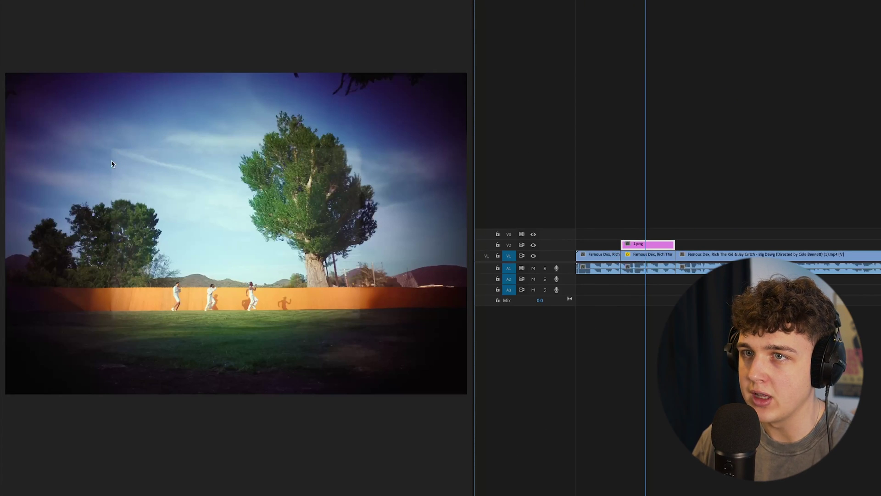
click(635, 271)
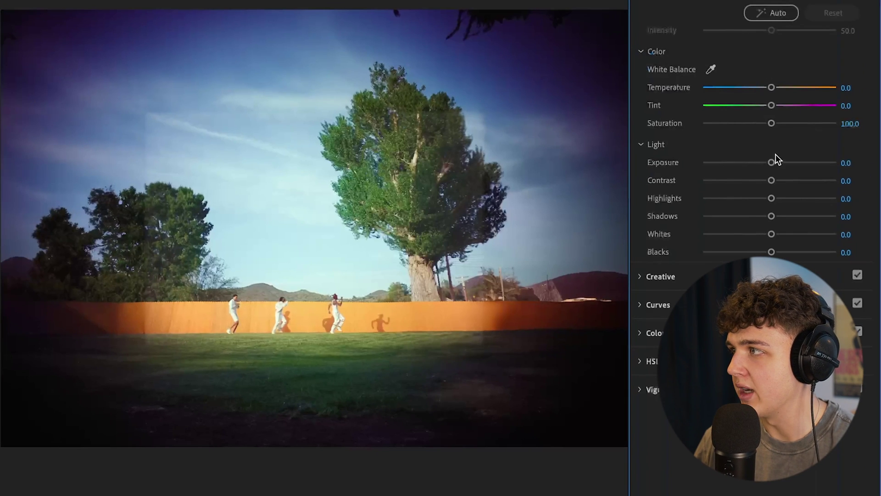
- In Lumetri Basic Correction, set Exposure to -0.3 and raise Saturation to 128.2
drag(771, 163, 774, 162)
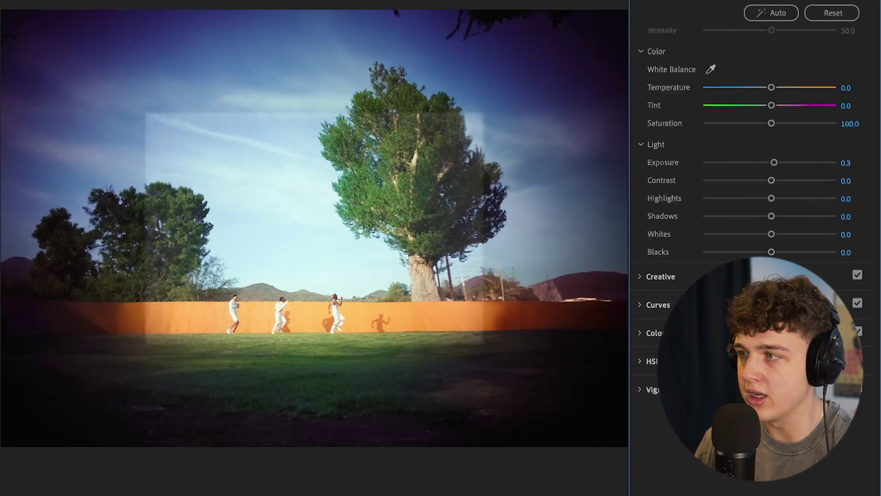
drag(771, 123, 760, 124)
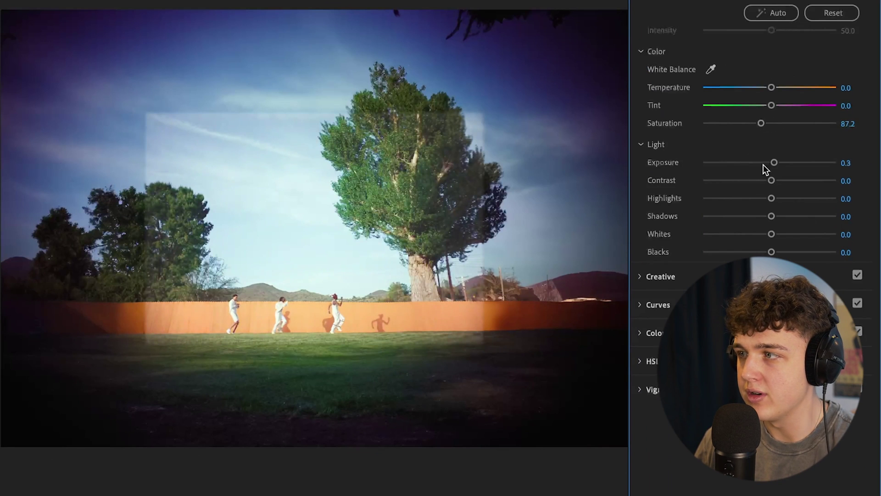
key(ctrl+z)
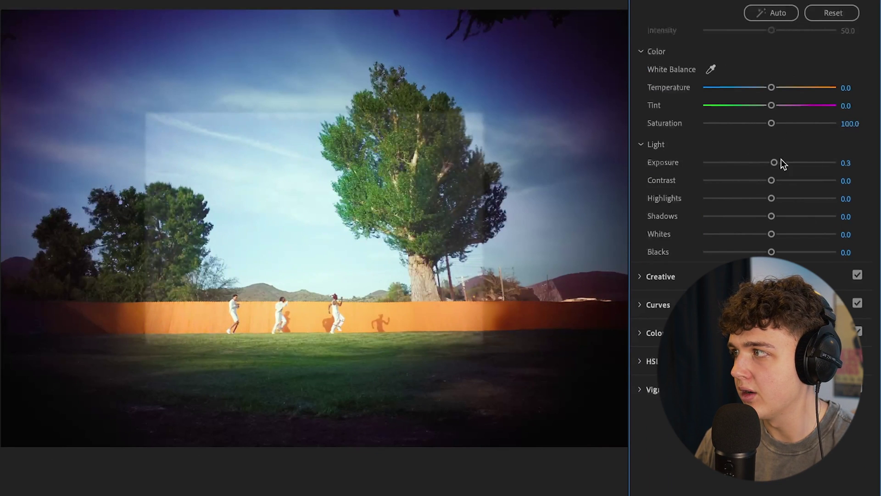
drag(781, 161, 764, 164)
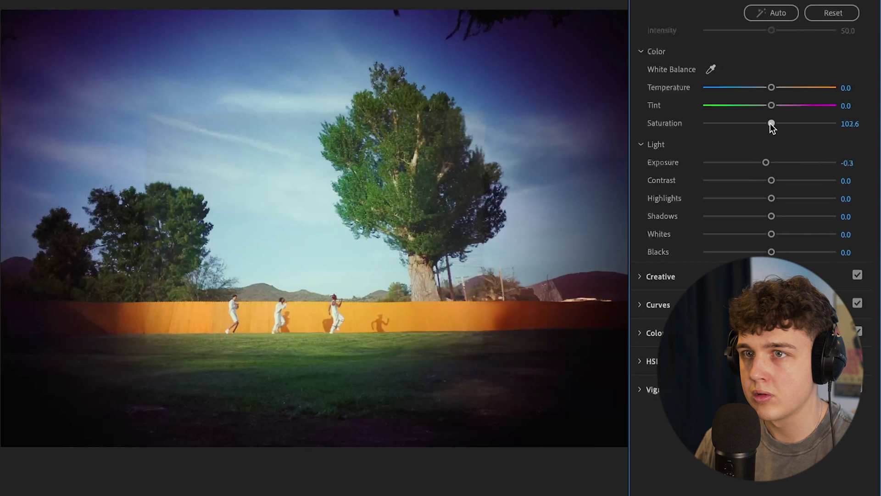
mouse_move(771, 123)
mouse_down()
mouse_move(797, 124)
mouse_move(786, 126)
mouse_up()
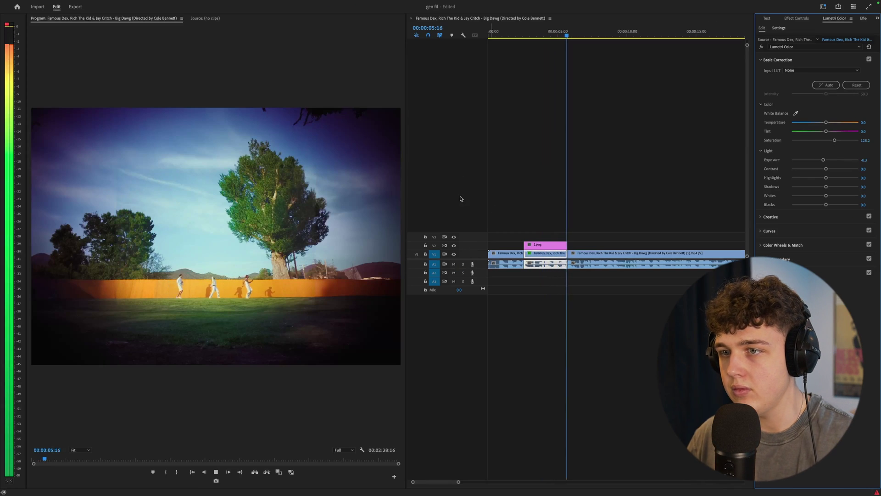
click(540, 77)
click(523, 35)
key(space)
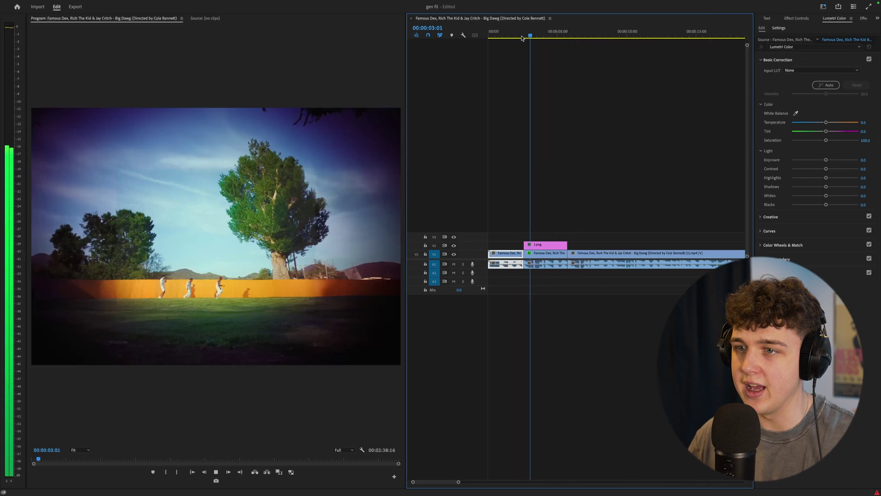
key(space)
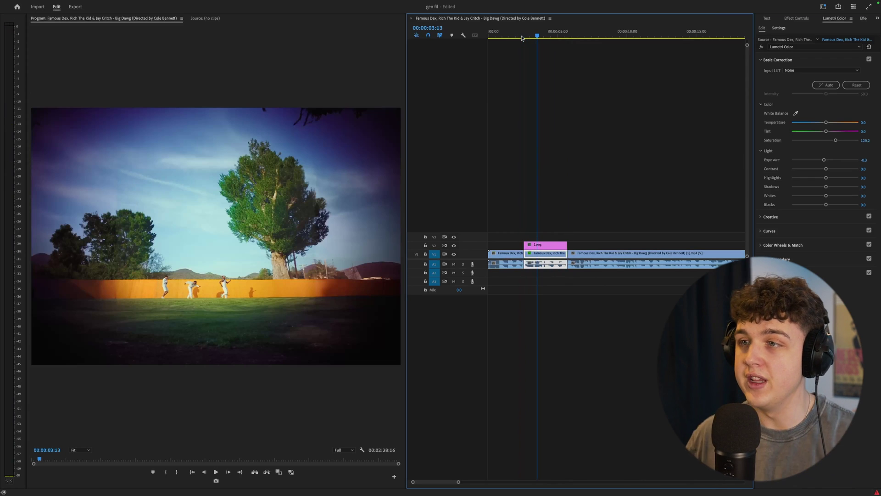